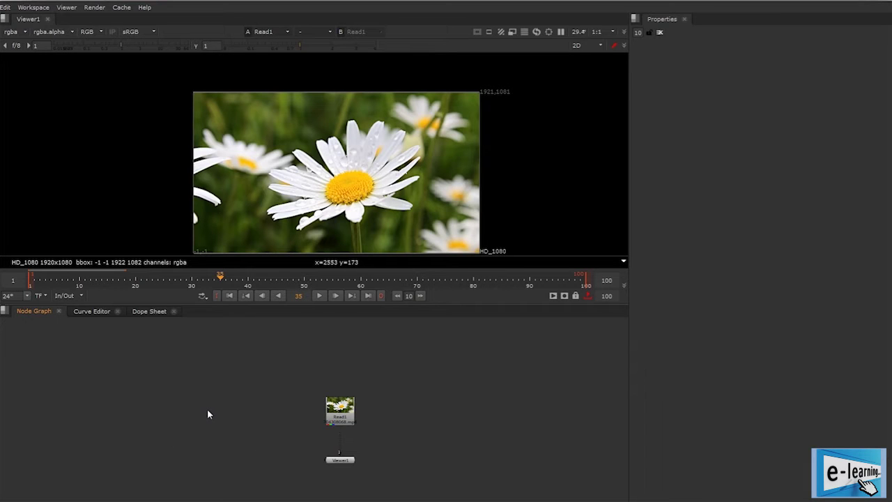
- Add a Tracker node and insert it on the connection between Read1 and Viewer1
key(Tab)
text(tra)
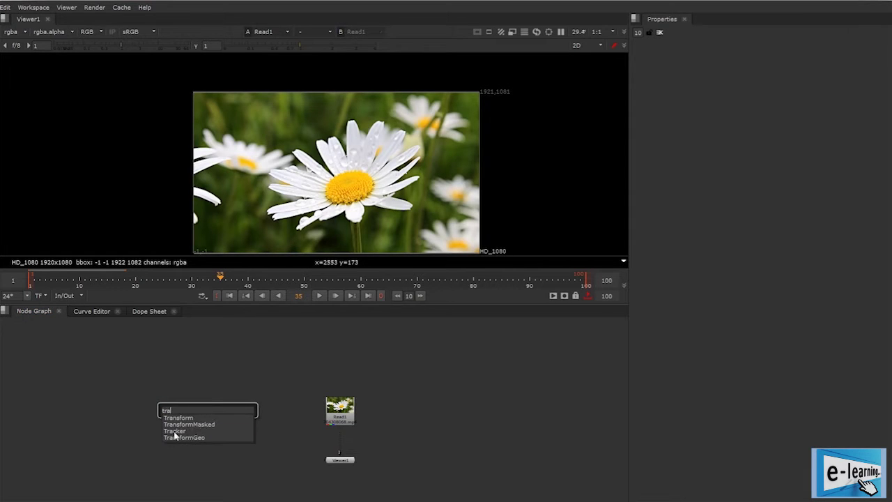
click(174, 432)
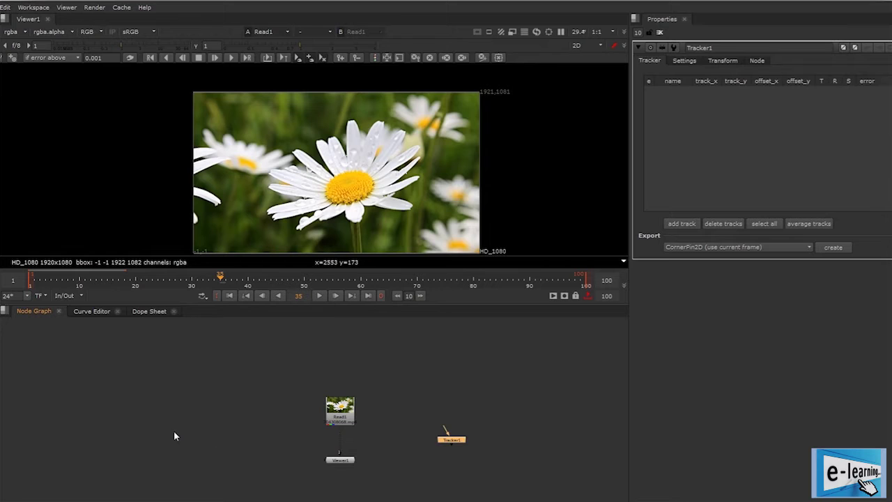
drag(460, 445, 344, 446)
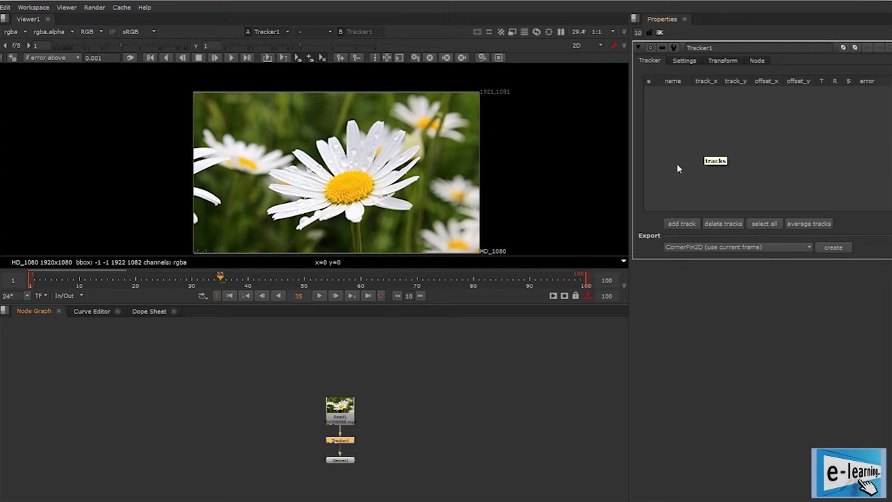
- Review the tracker's general settings and transform options, returning to its track list
click(683, 62)
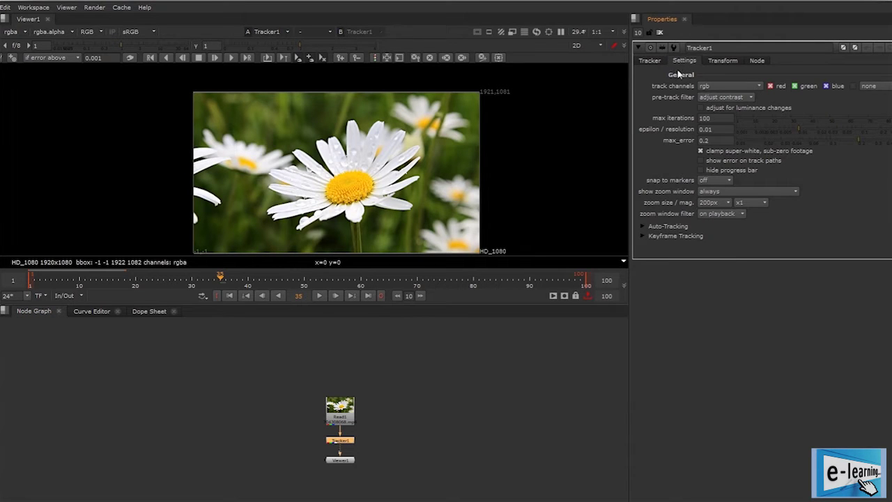
click(718, 61)
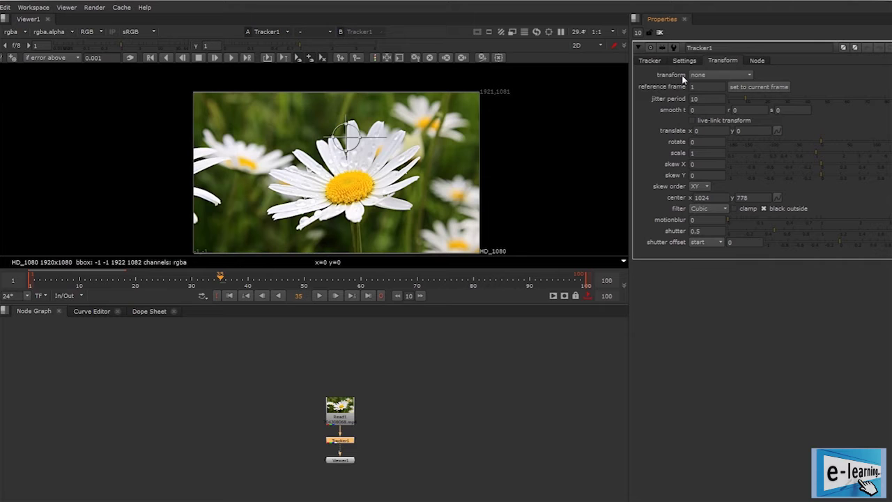
click(646, 61)
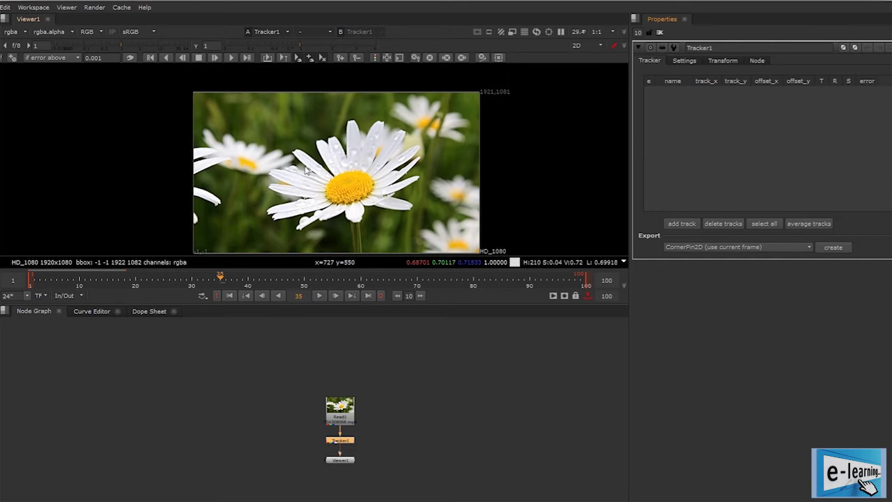
- Play the flower clip from the first frame and stop at frame 20
middle_drag(383, 209, 377, 196)
click(229, 295)
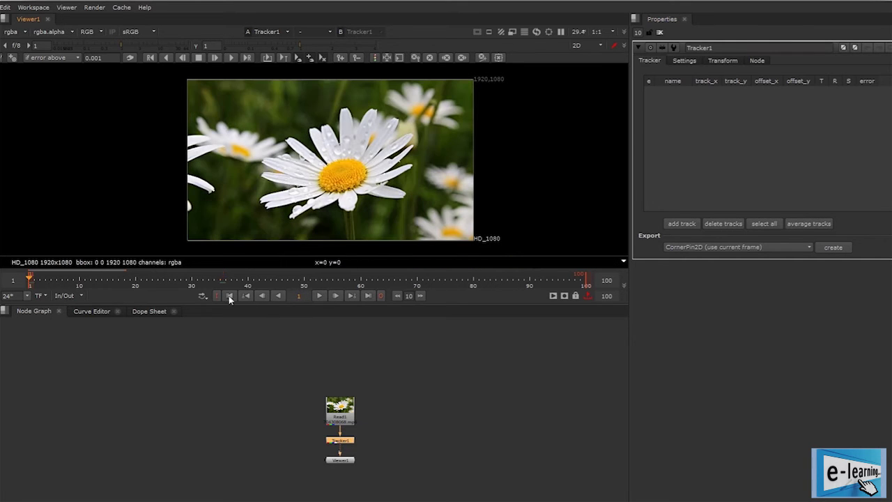
click(320, 296)
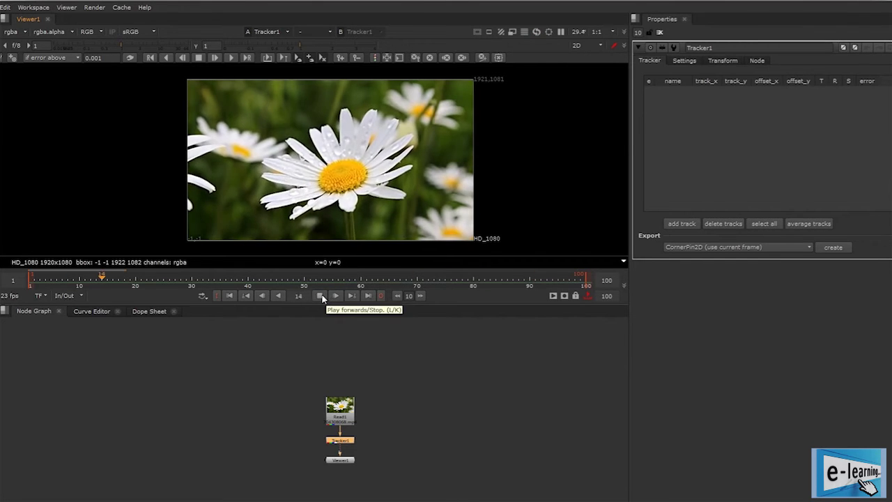
click(320, 296)
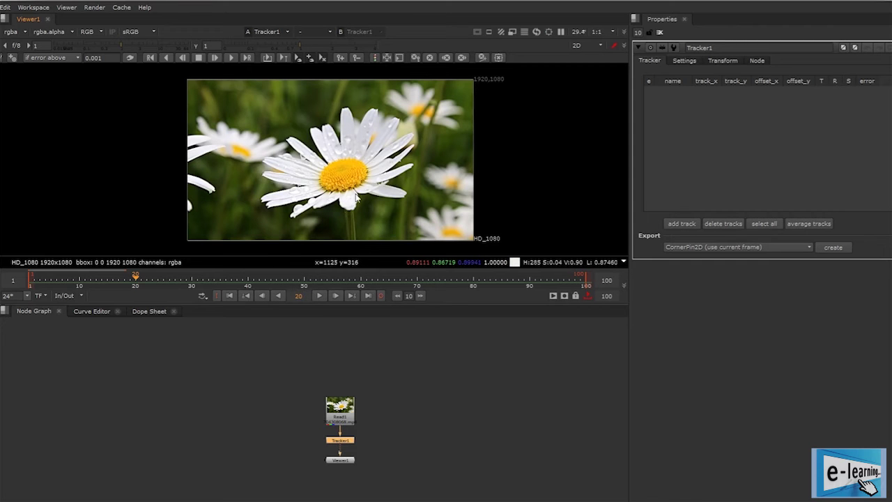
- Add a track centred on the flower's yellow disc at about x 1028, y 460, with its pattern and search boxes enlarged around the disc
scroll(357, 162, up, 3)
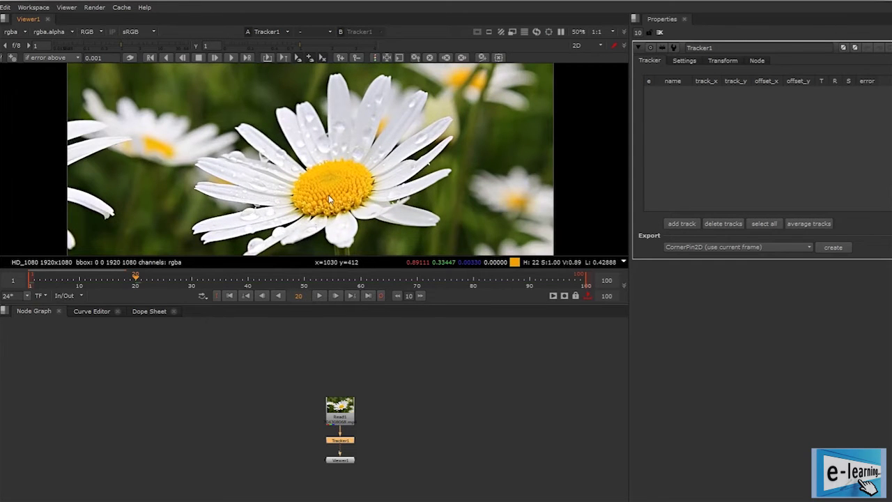
middle_drag(331, 200, 331, 183)
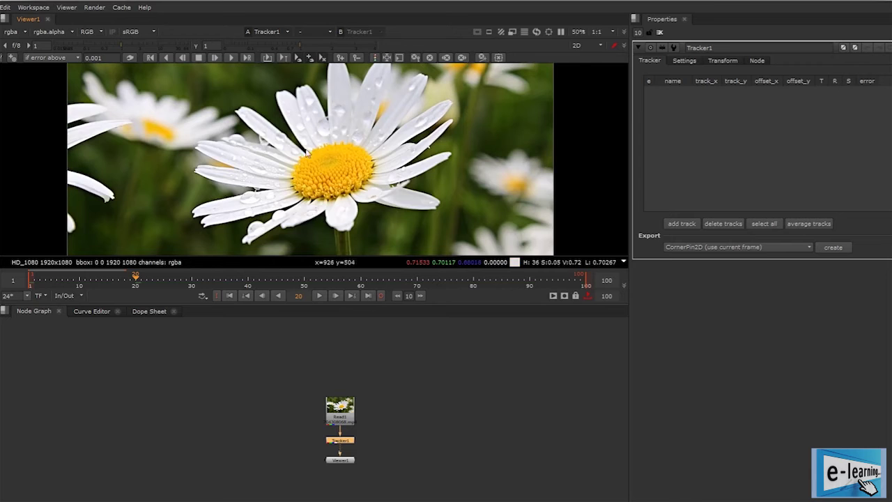
scroll(338, 176, up, 4)
scroll(338, 172, down, 3)
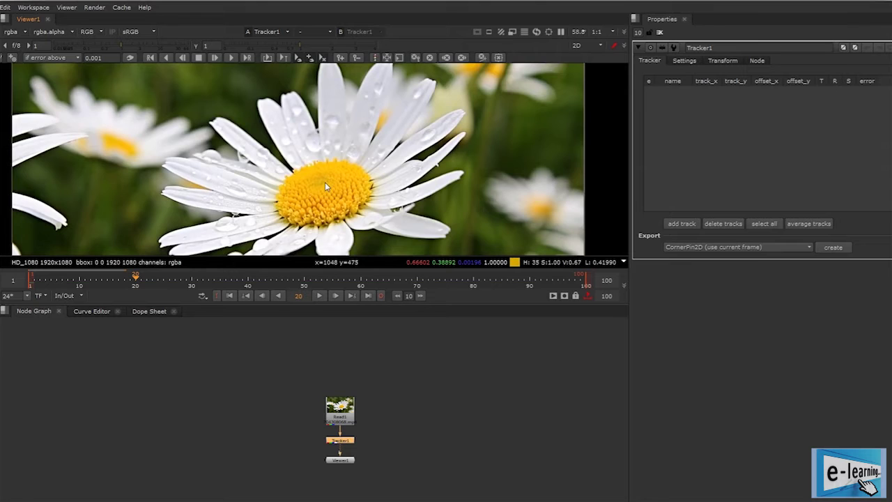
scroll(325, 182, down, 1)
scroll(330, 196, up, 2)
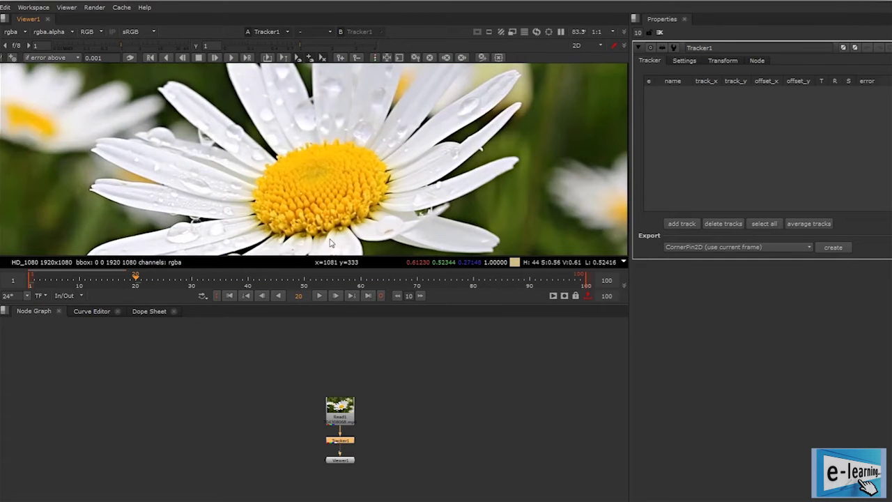
scroll(335, 195, down, 2)
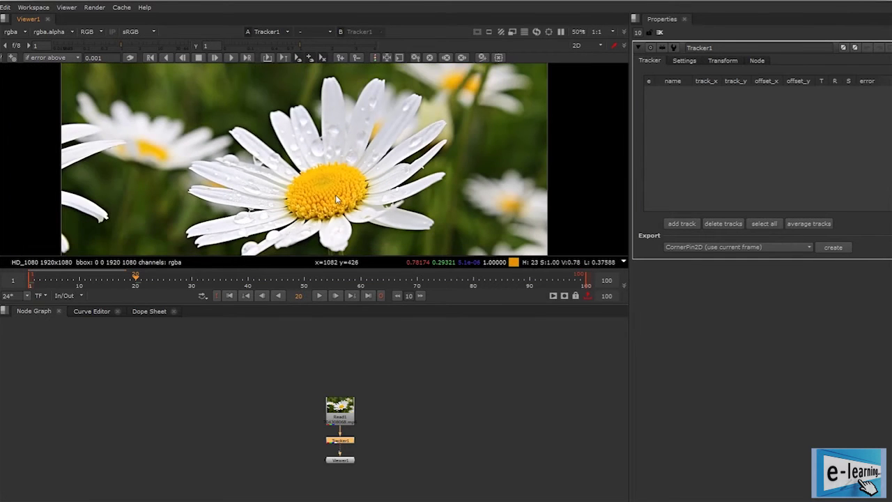
click(675, 223)
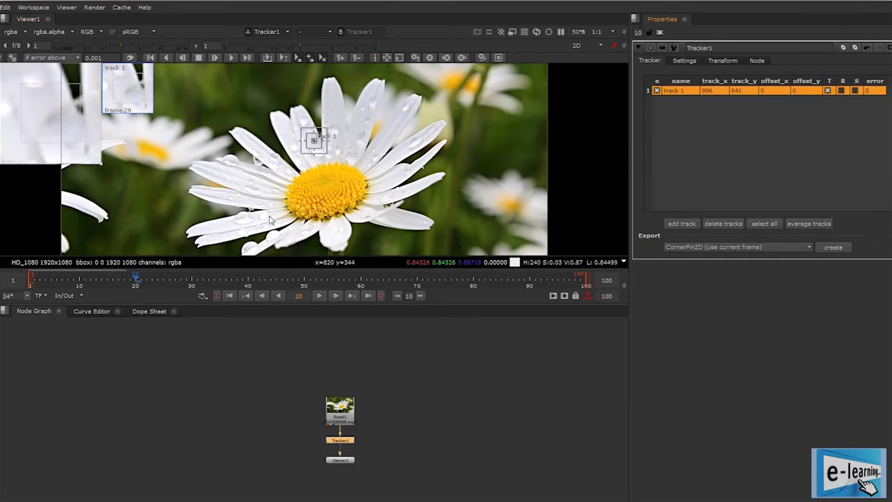
drag(327, 154, 322, 190)
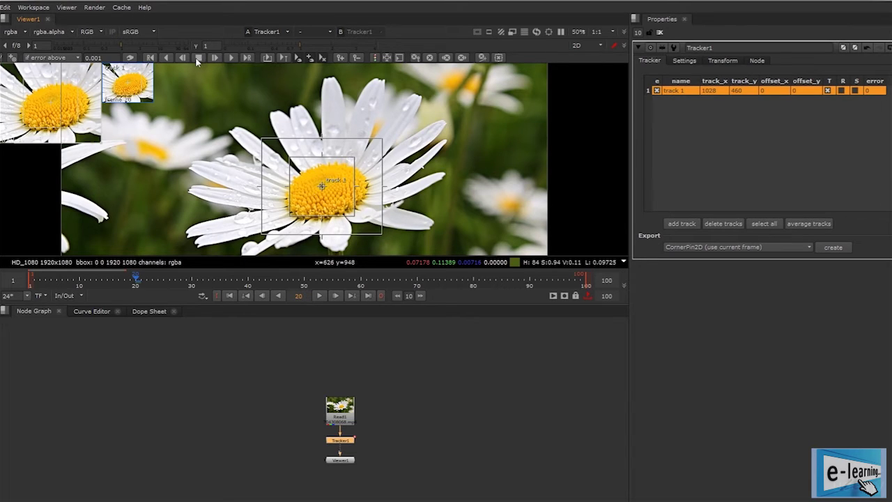
- Track the flower's centre forward from frame 1 to frame 100 with a step of 1
click(248, 58)
drag(460, 208, 446, 247)
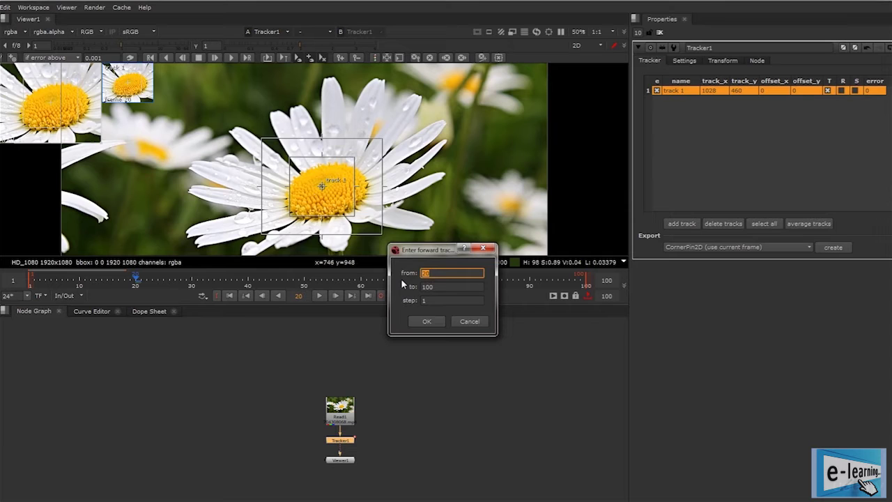
key(Tab)
text(100)
click(427, 322)
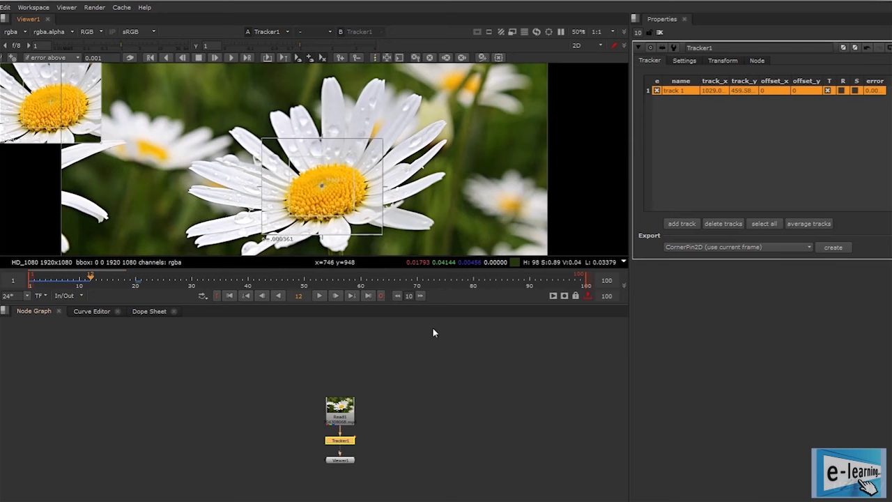
drag(439, 216, 428, 335)
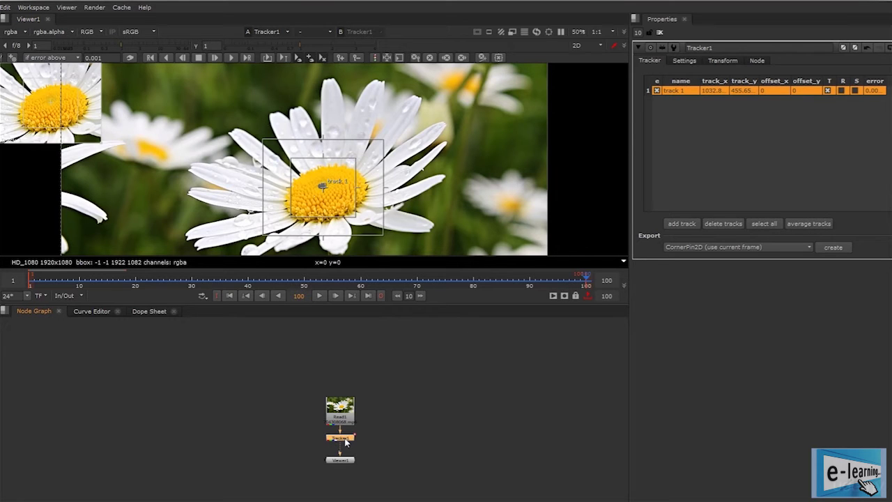
- Move Tracker1 up against Read1, set its transform to match-move and return to the first frame
drag(347, 440, 347, 433)
click(724, 62)
click(706, 75)
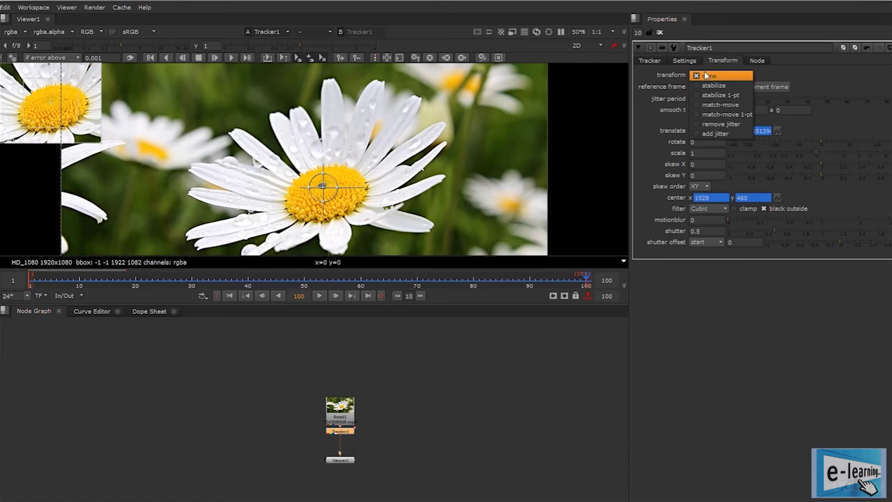
click(720, 105)
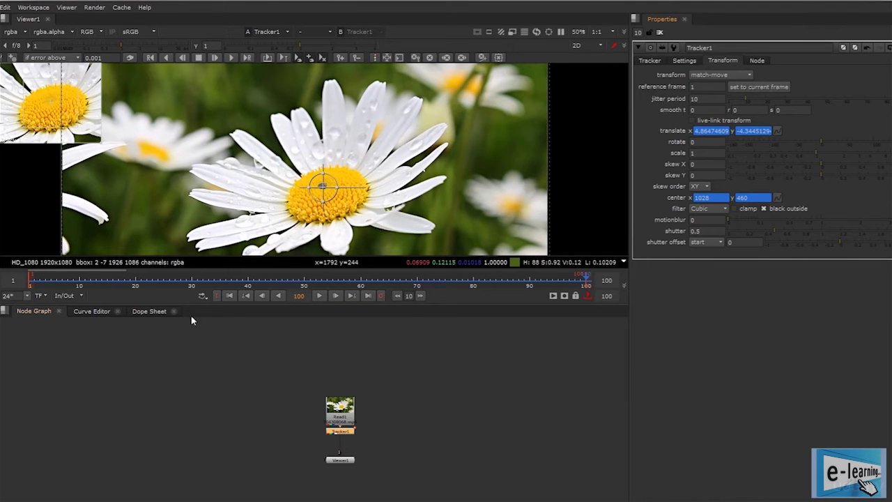
click(229, 296)
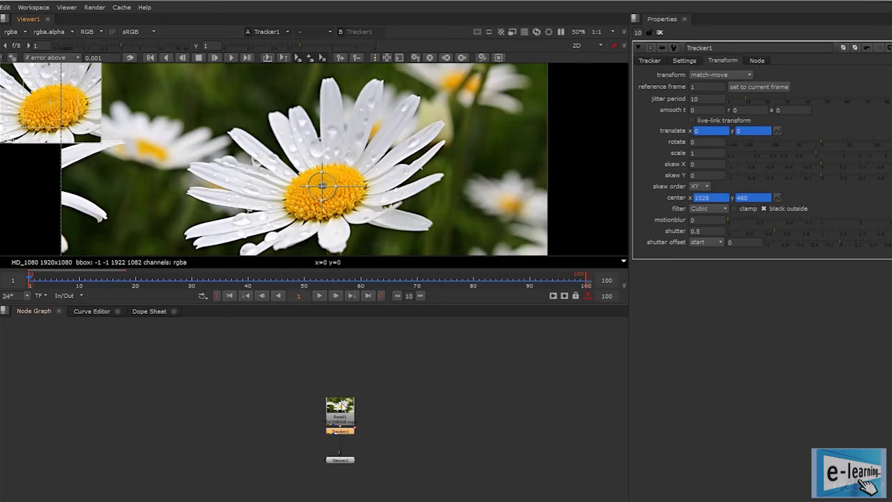
- Add a Saturation node beside the tracker and connect its input to Read1
middle_drag(275, 415, 340, 403)
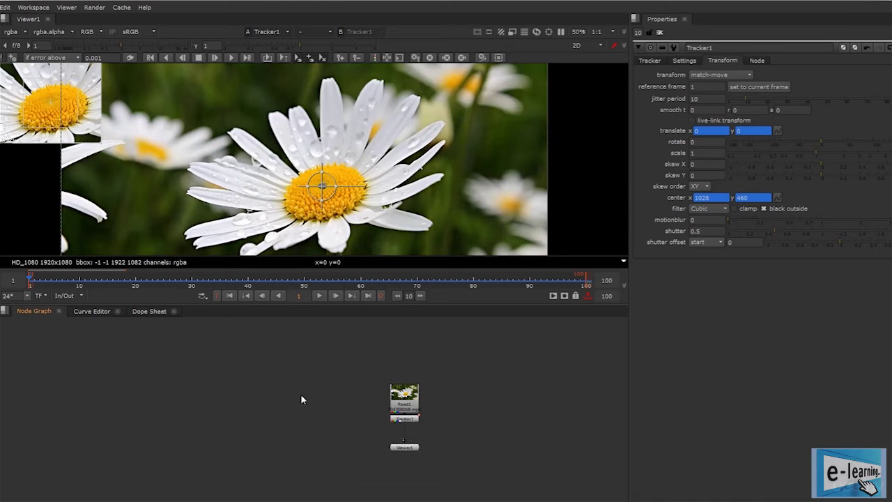
scroll(353, 197, down, 4)
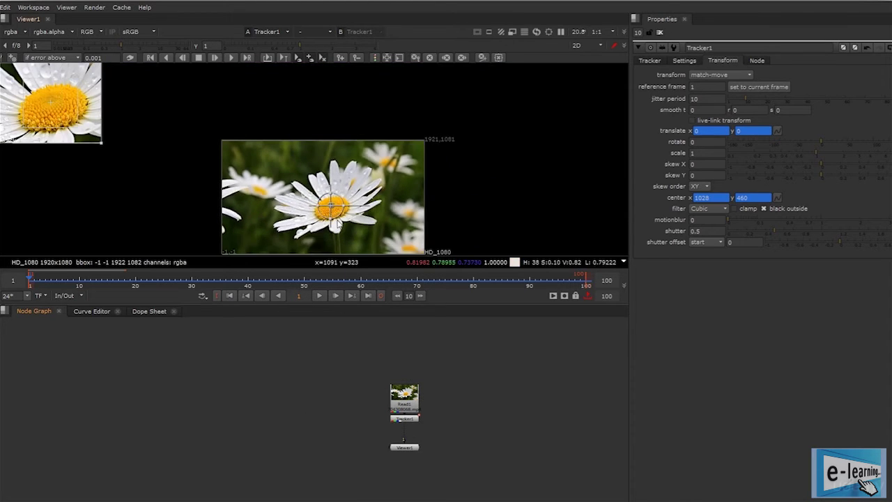
scroll(353, 197, up, 2)
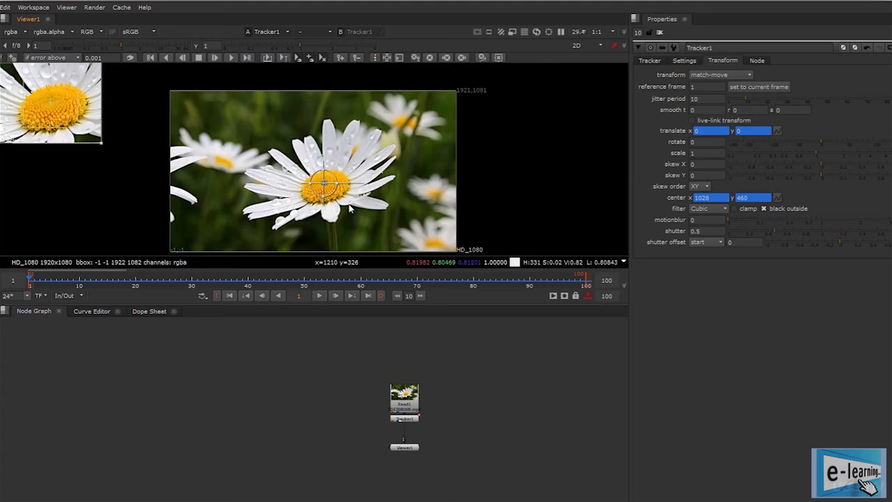
scroll(343, 188, up, 3)
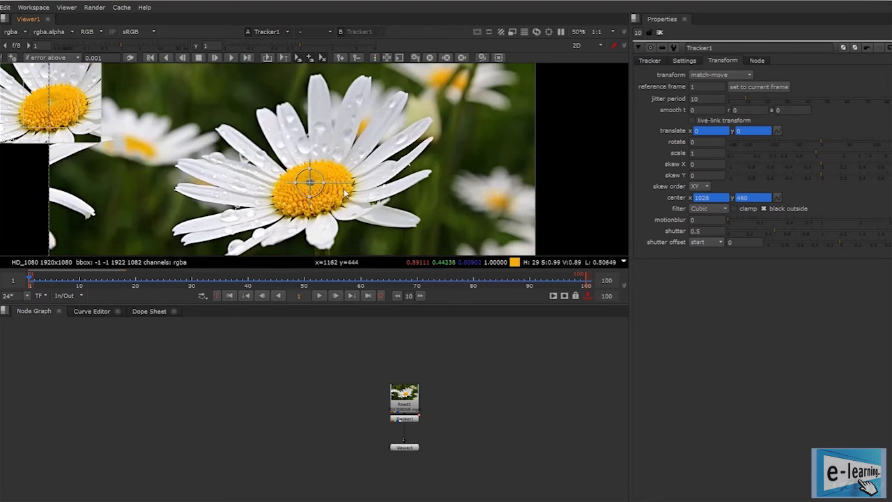
scroll(324, 181, down, 3)
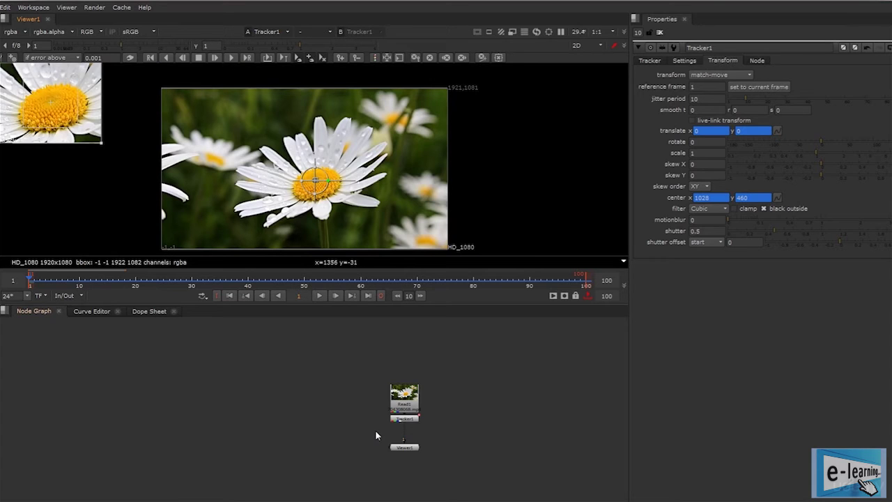
click(333, 425)
key(Tab)
text(sat)
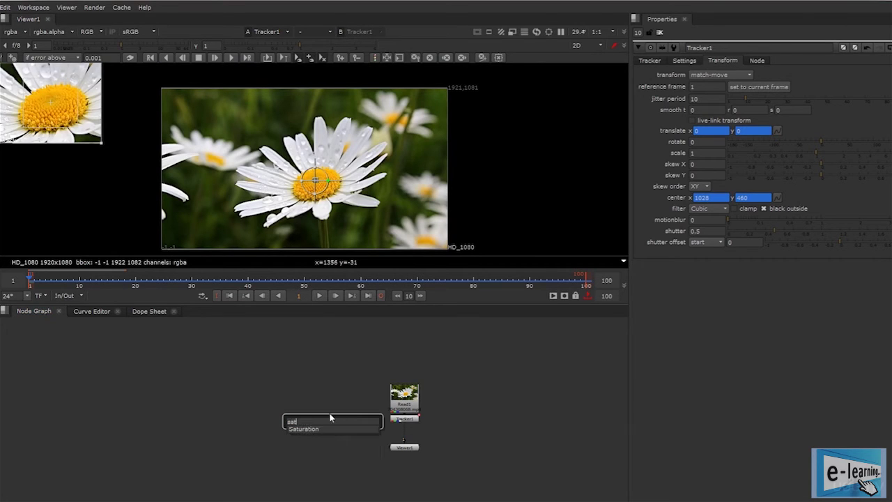
click(304, 428)
drag(335, 423, 318, 402)
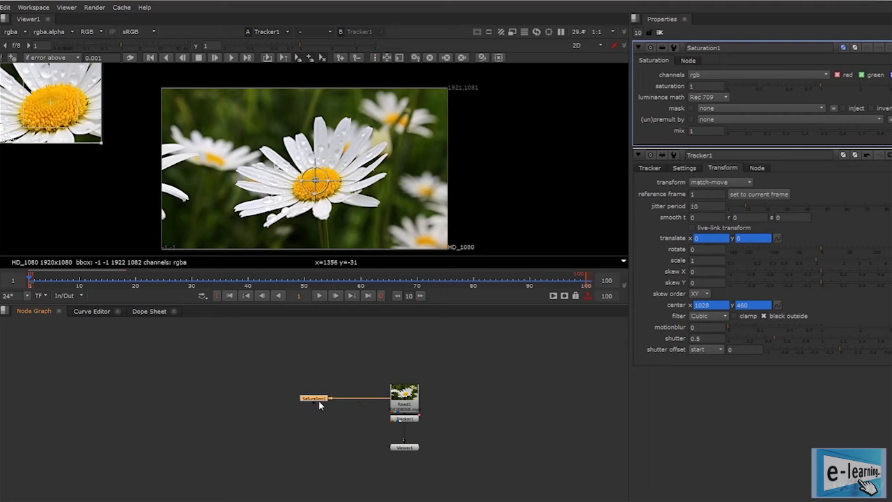
- Connect Viewer1 to the Saturation node, place the viewer below it, and set the saturation to 0
key(1)
drag(405, 447, 329, 444)
click(318, 402)
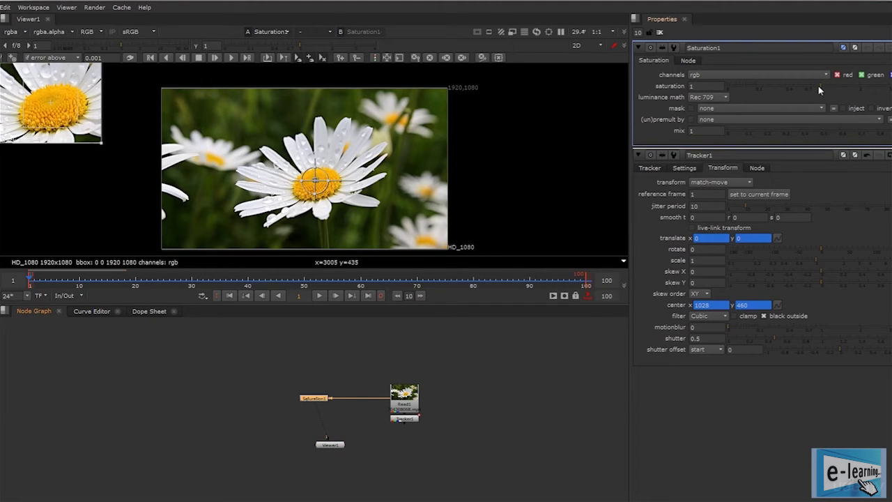
drag(817, 82, 723, 96)
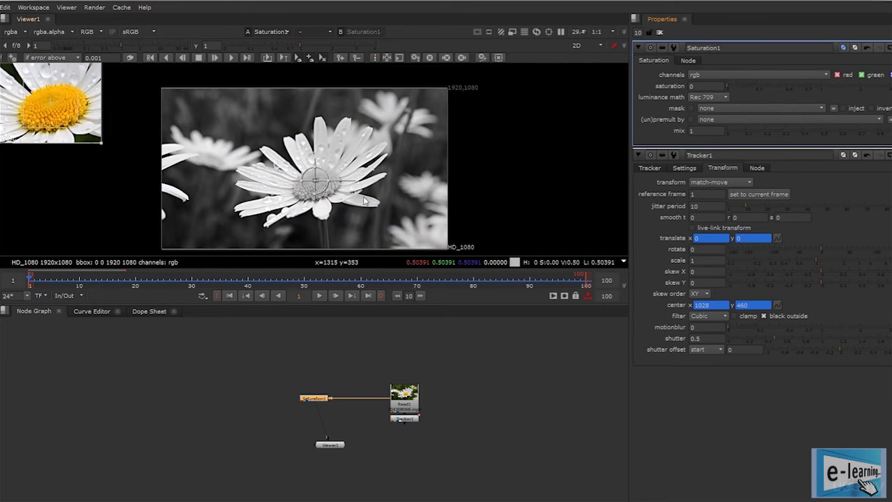
scroll(338, 200, up, 3)
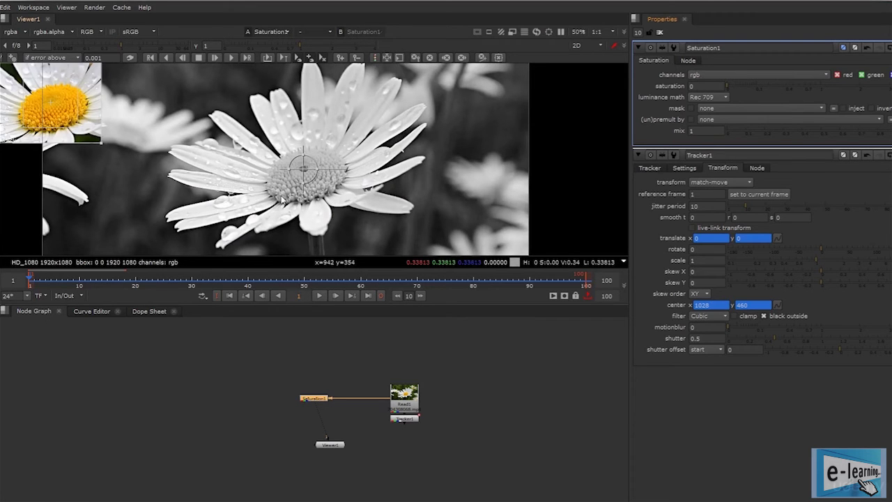
scroll(311, 211, down, 3)
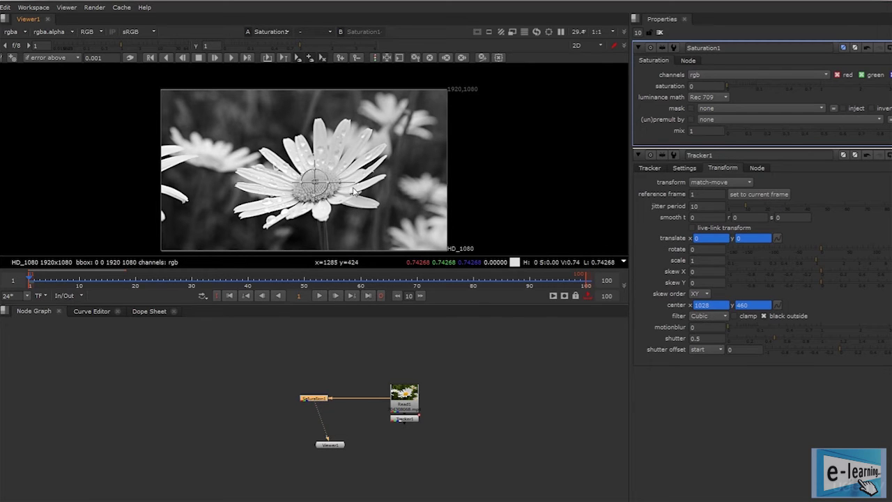
scroll(328, 200, up, 3)
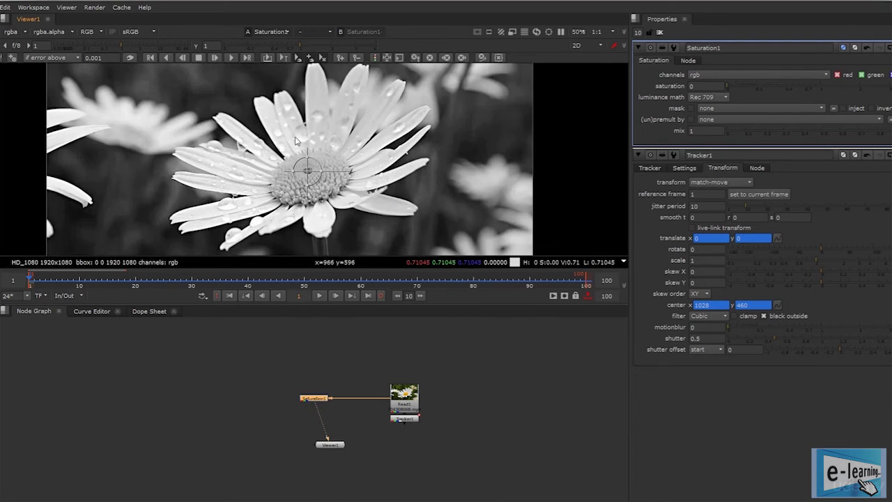
click(258, 425)
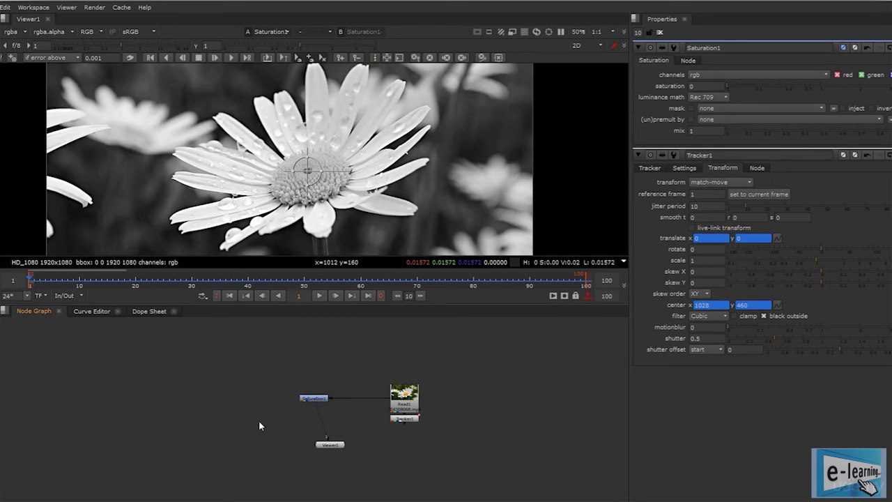
- Add a Roto node, draw an ellipse around the flower's centre, and close the Saturation1 and Tracker1 properties
key(o)
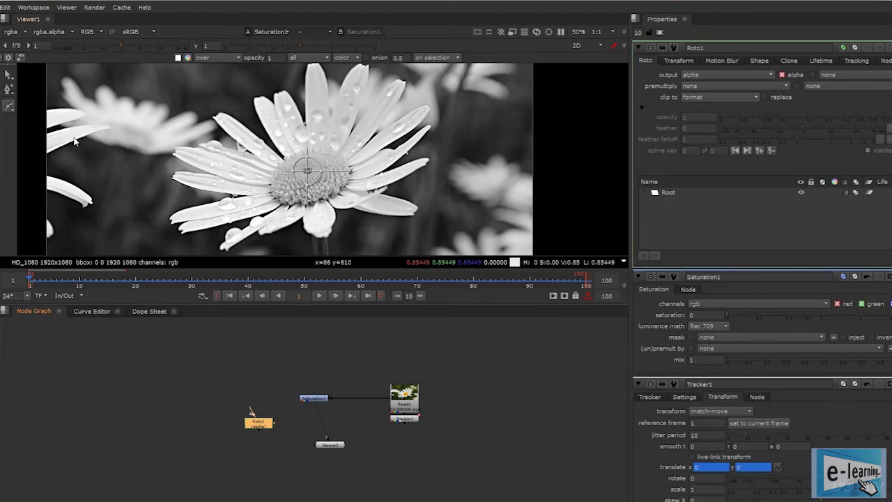
right_click(13, 108)
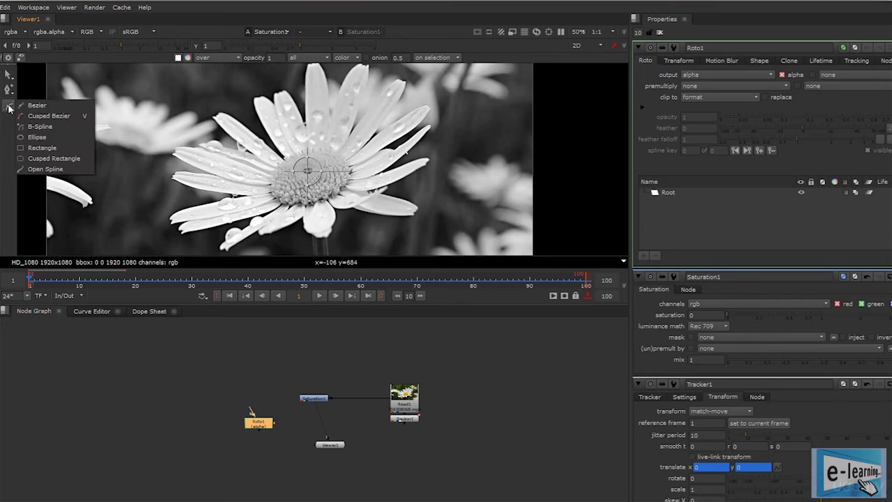
click(42, 136)
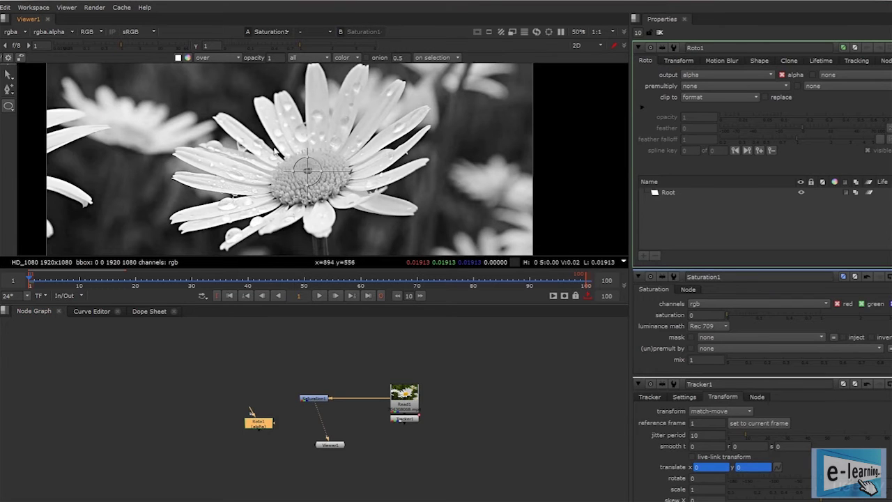
mouse_move(272, 148)
mouse_down()
mouse_move(370, 226)
mouse_move(329, 189)
mouse_move(355, 211)
mouse_move(355, 202)
mouse_up()
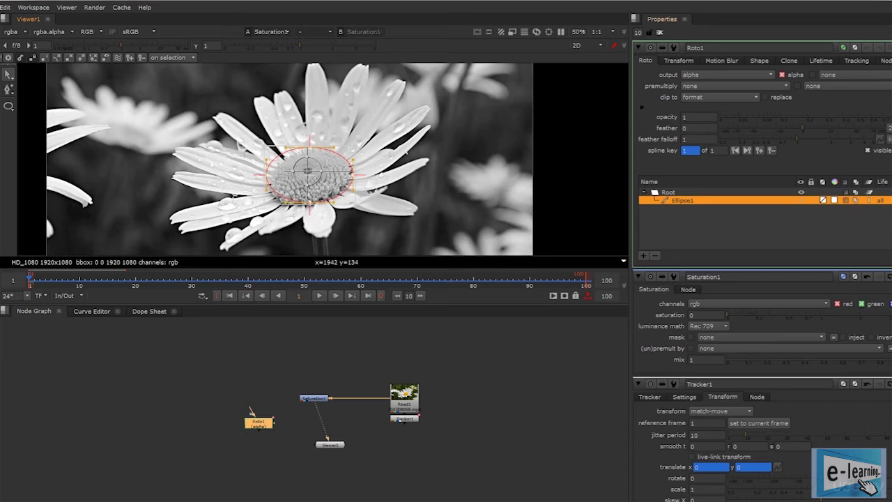
click(886, 276)
click(886, 277)
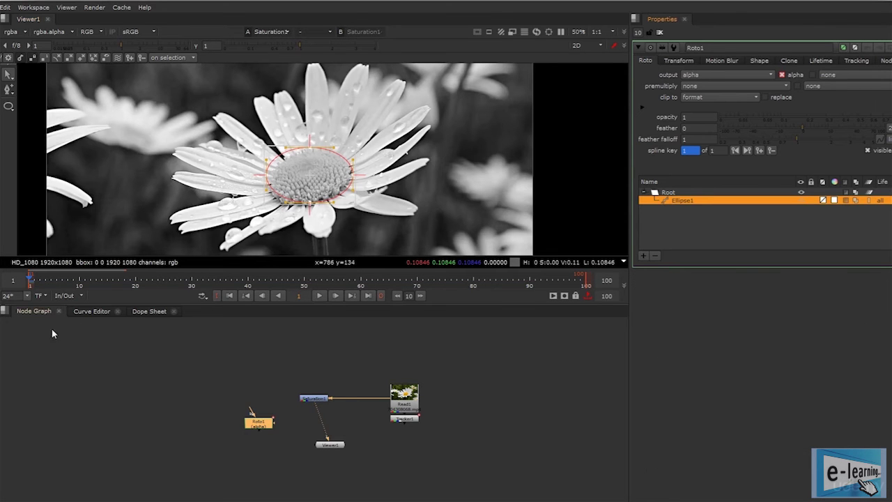
- Scrub and play through the clip to compare the ellipse's position with the moving flower centre
drag(39, 282, 318, 284)
click(319, 295)
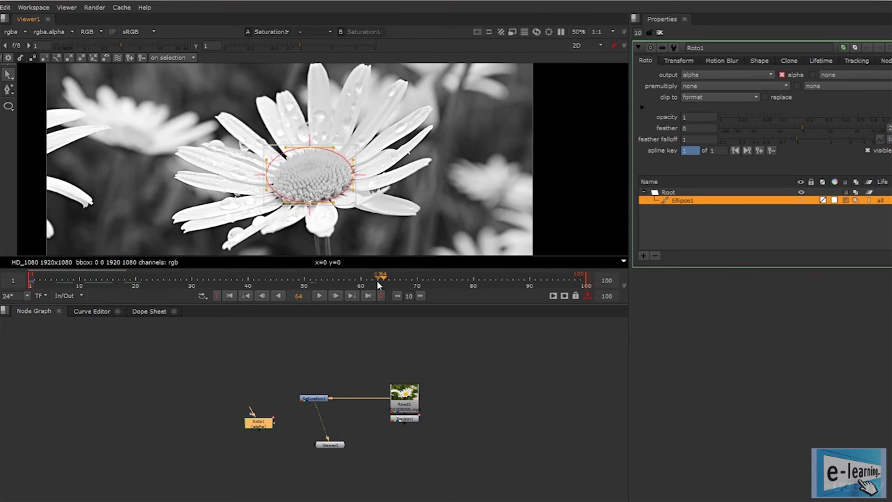
drag(429, 280, 458, 284)
click(319, 295)
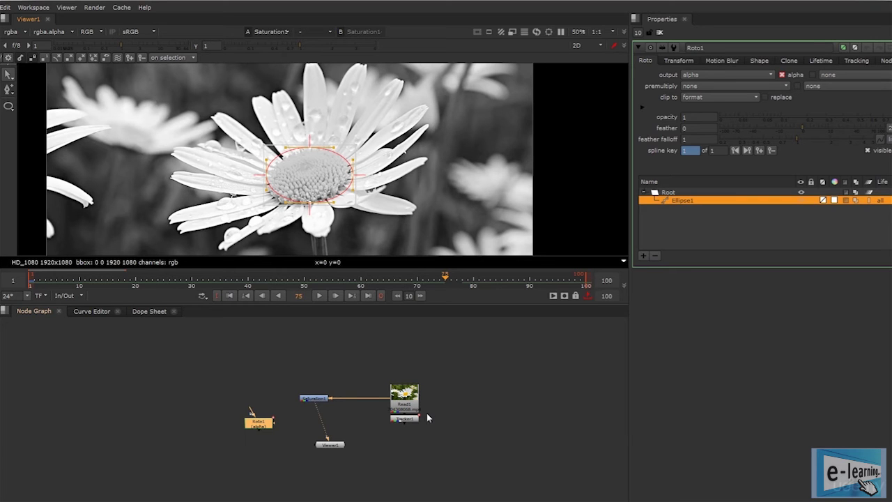
- Move Roto1 between Saturation1 and Tracker1, show its transform settings, and return to the first frame
mouse_move(258, 423)
mouse_down()
mouse_move(236, 421)
mouse_move(242, 426)
mouse_up()
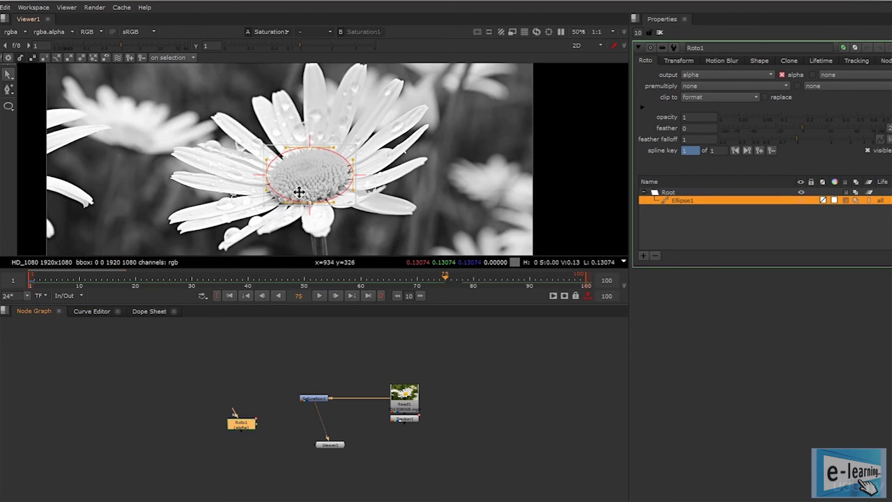
drag(243, 429, 375, 433)
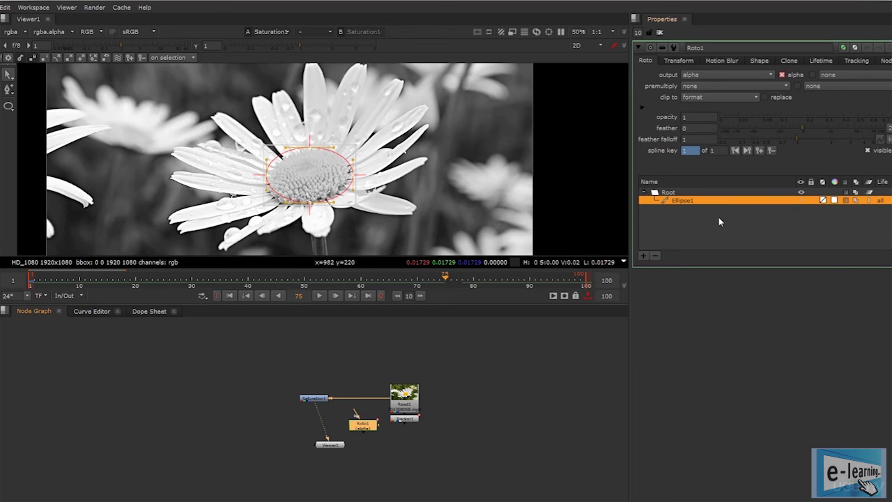
click(678, 60)
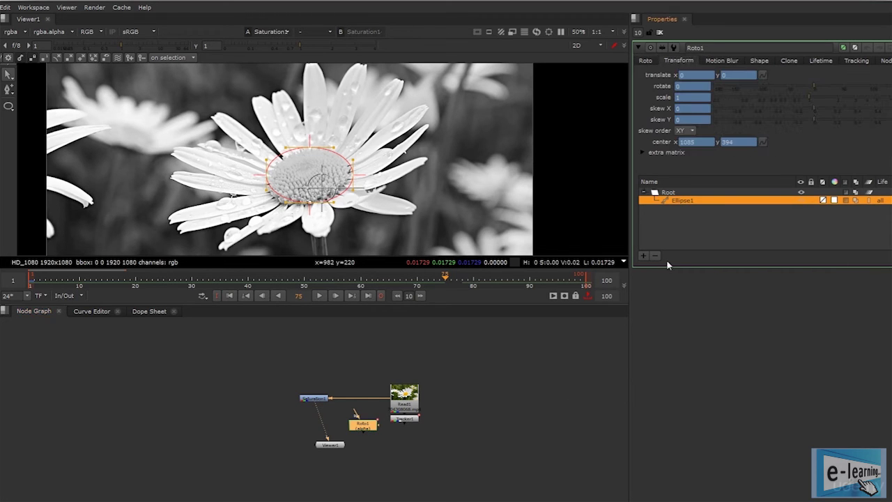
click(230, 296)
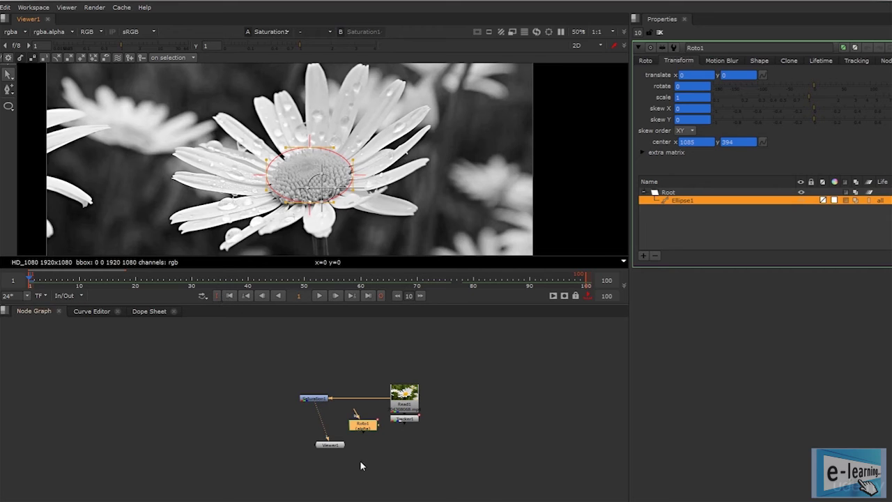
- Open Tracker1's properties, link its translate animation to Roto1's translate, and close the tracker's properties
scroll(405, 419, up, 3)
right_click(404, 419)
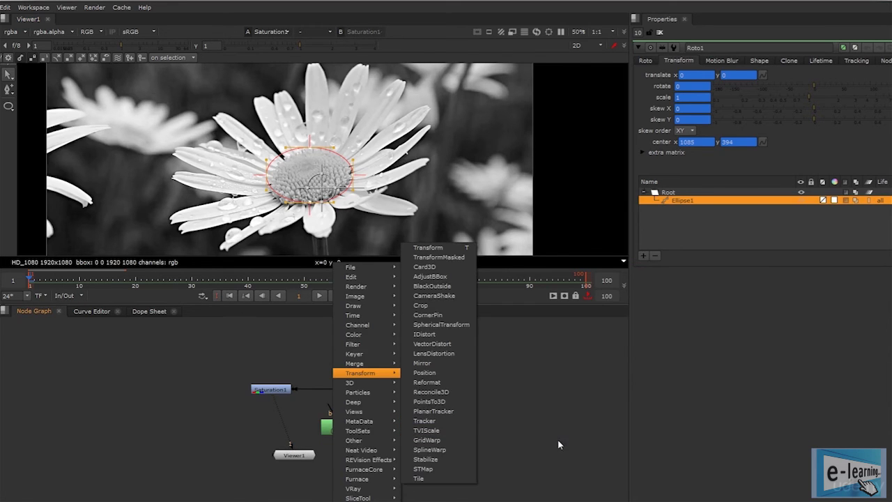
click(425, 421)
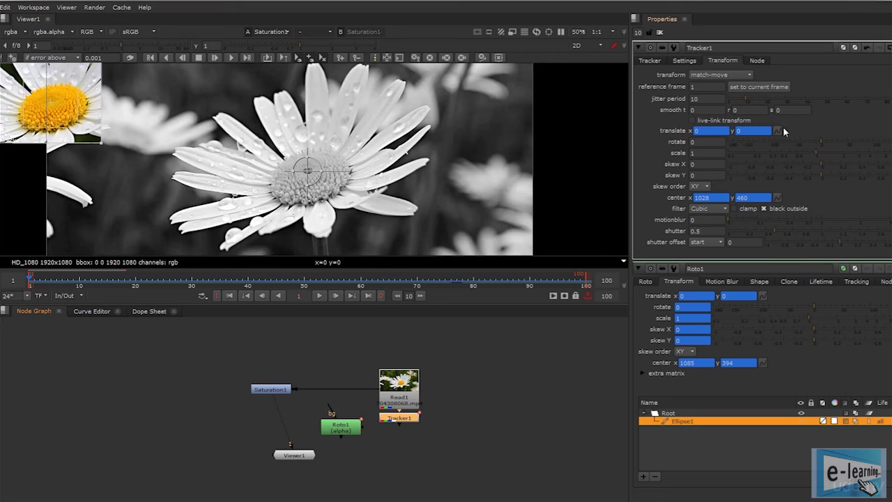
drag(778, 133, 764, 297)
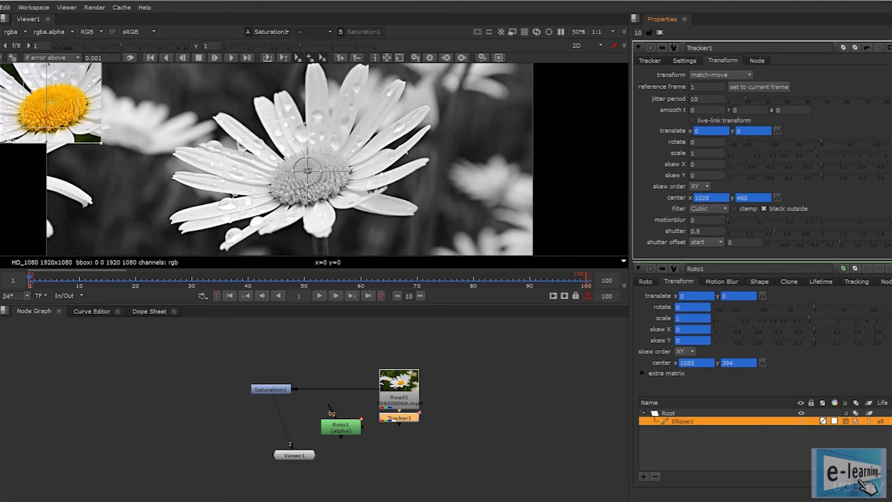
click(891, 48)
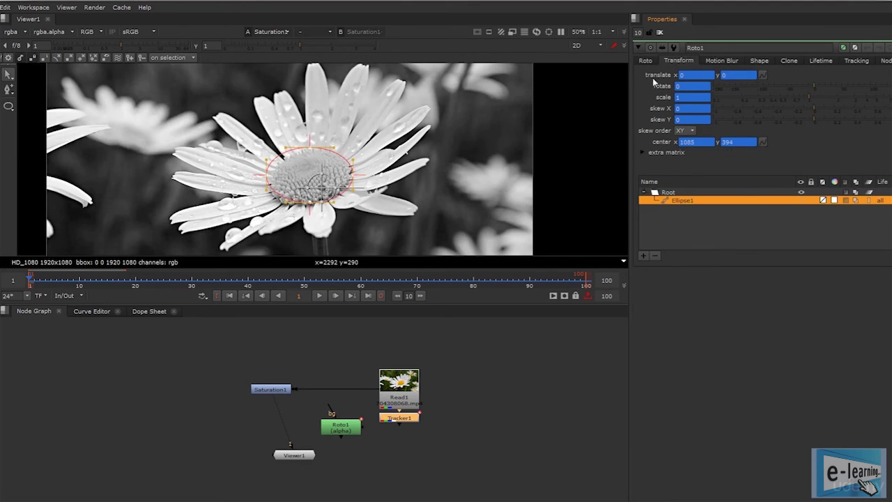
- Return to Roto1's main settings and play the clip to check how the ellipse follows the flower
click(645, 61)
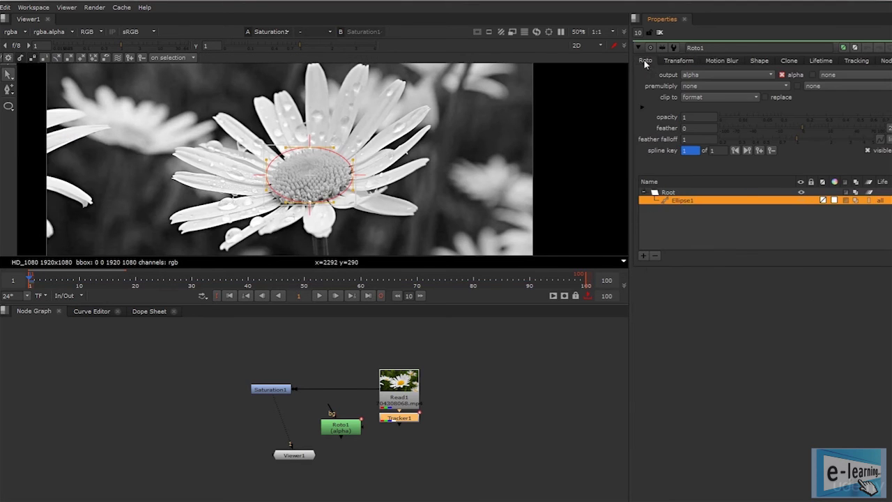
click(318, 297)
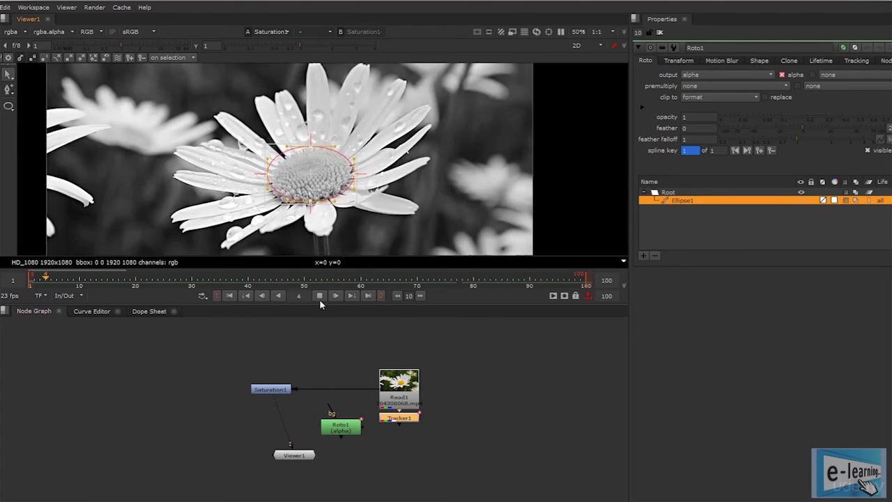
click(320, 297)
- Connect Roto1 to Saturation1's mask input, spacing the nodes apart, and invert the saturation mask
drag(341, 427, 174, 371)
drag(272, 392, 204, 410)
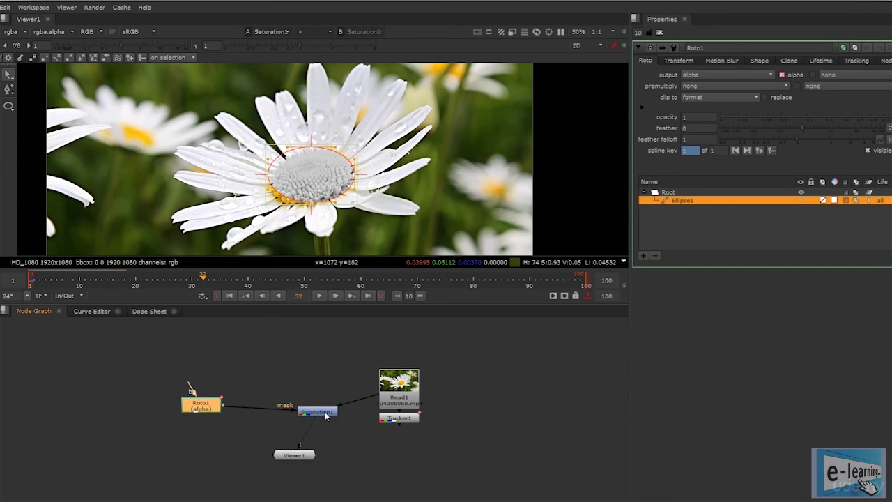
drag(324, 411, 299, 407)
double_click(299, 407)
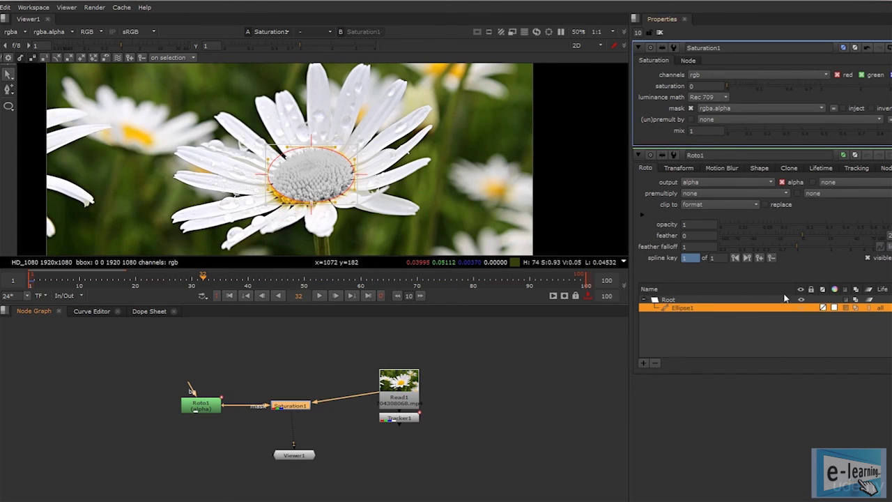
click(871, 109)
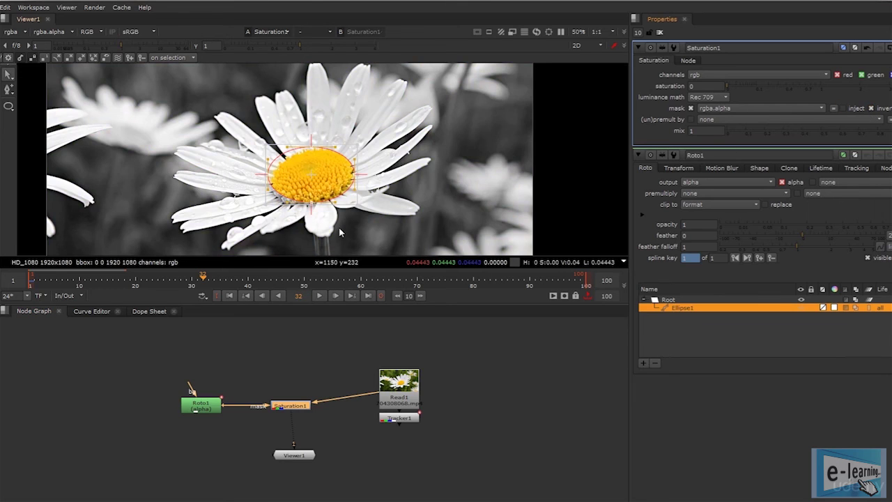
- Clear all open node properties and play the clip from the first frame to review the selective colour effect
click(230, 295)
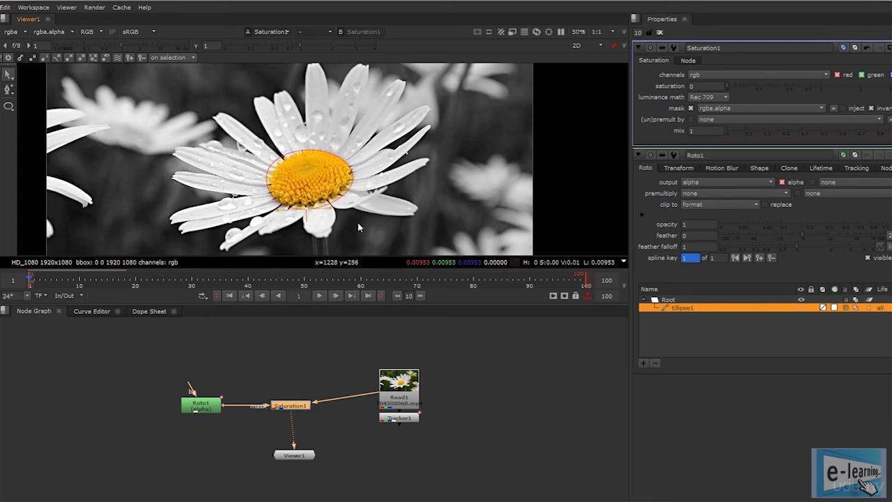
scroll(359, 227, down, 1)
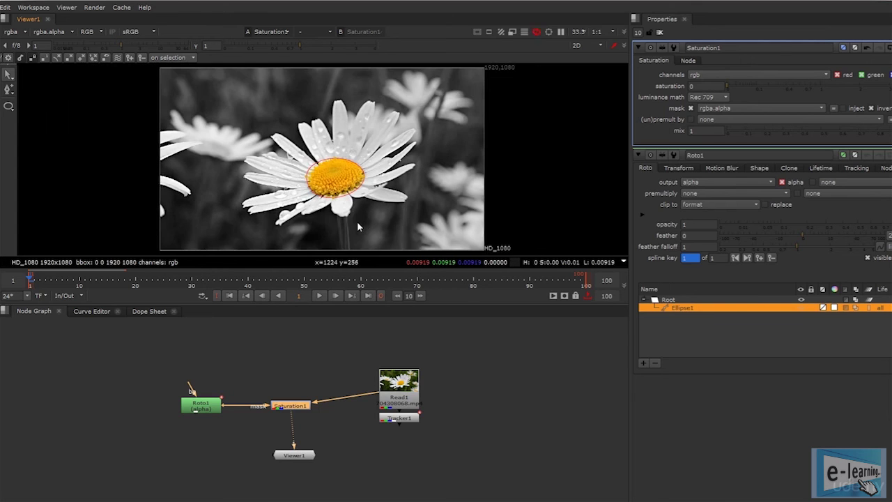
click(660, 32)
scroll(343, 212, down, 1)
click(316, 298)
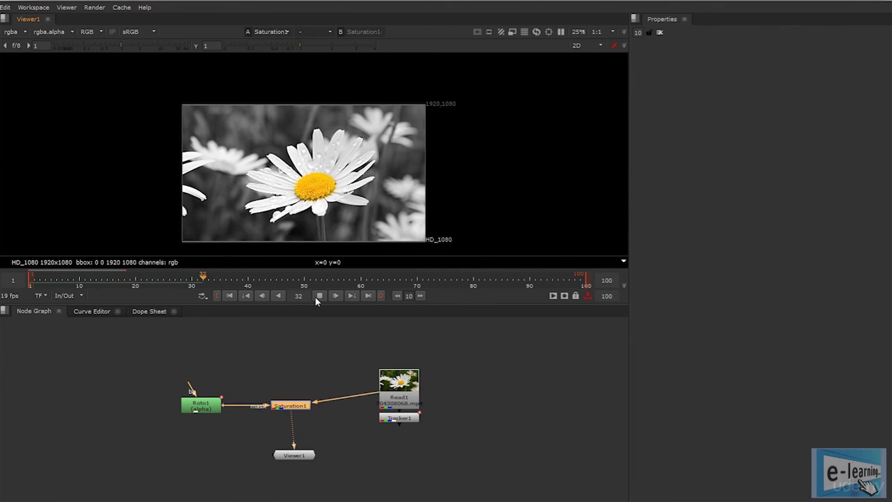
click(319, 296)
- Open Tracker1's properties
double_click(401, 418)
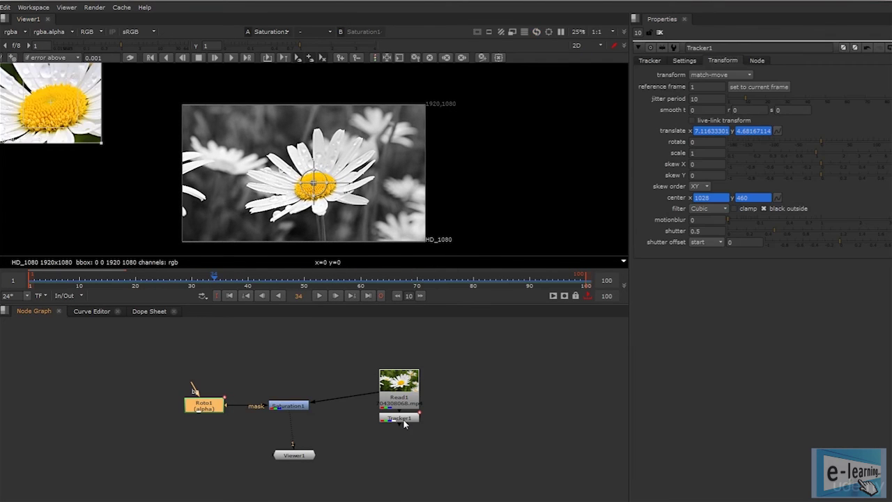